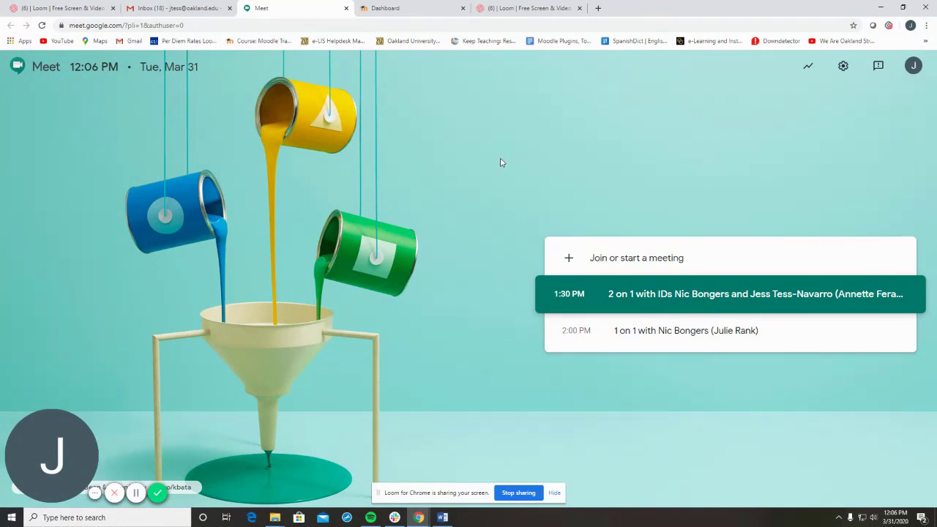
Step: Start a new Google Meet meeting with the nickname "Class in Meet"
click(640, 258)
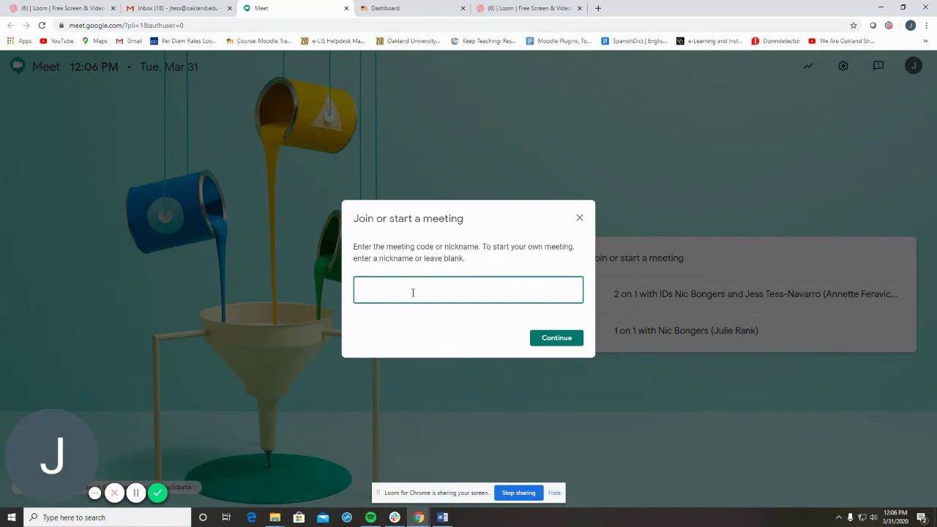
text(Class in Meet)
click(553, 339)
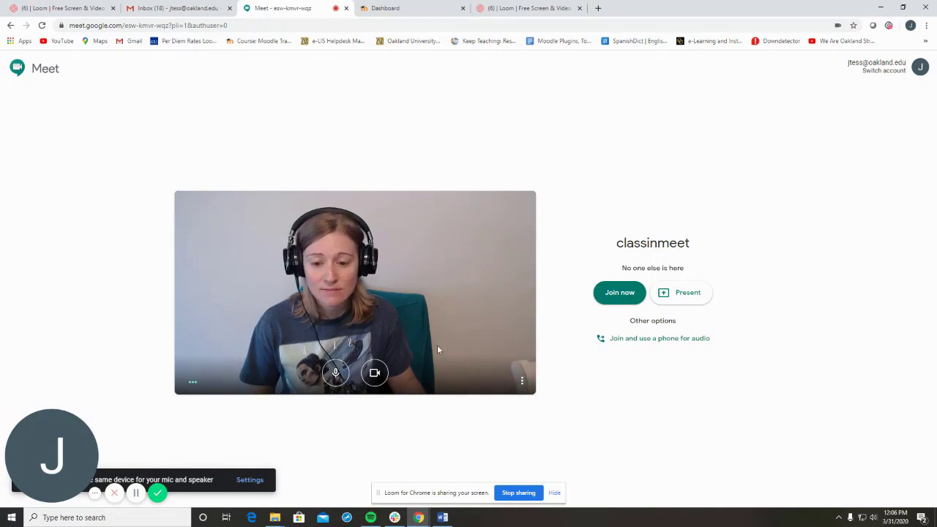
Step: Turn off the camera, join the meeting, and copy its joining info
click(375, 372)
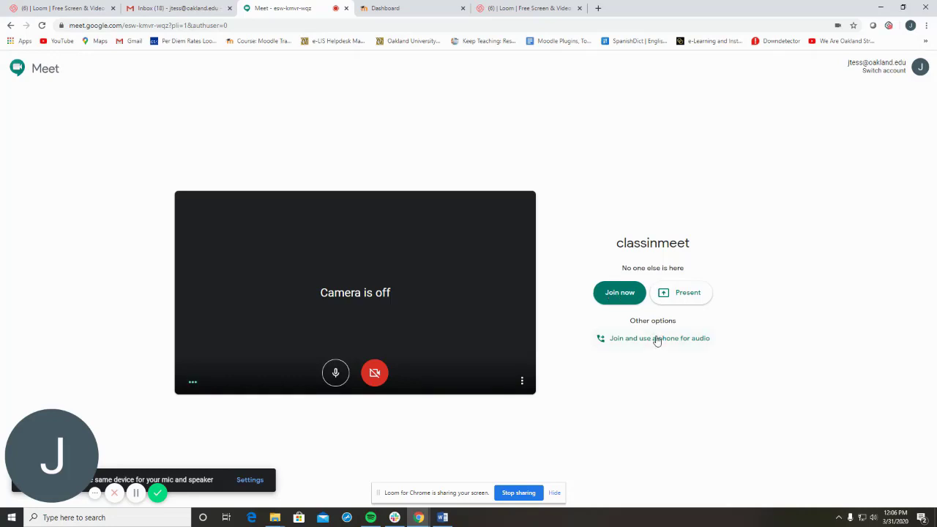
click(621, 293)
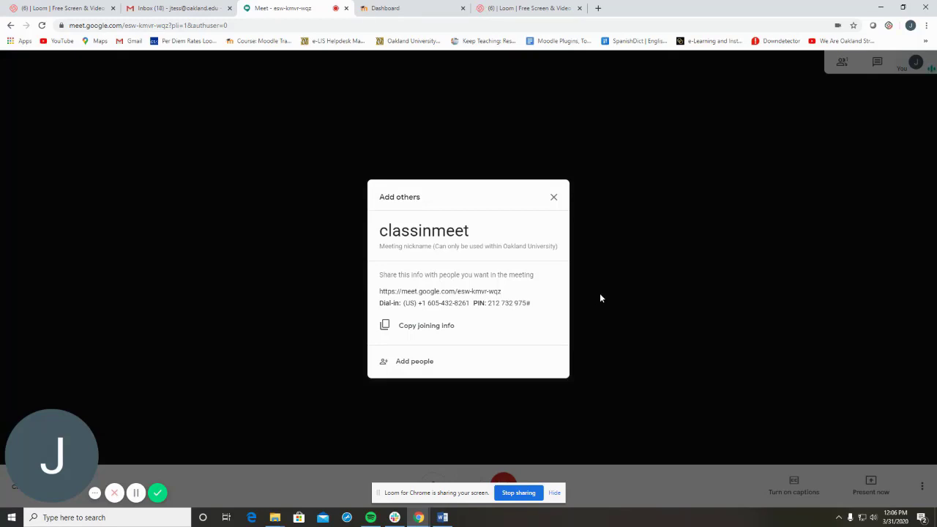
click(443, 331)
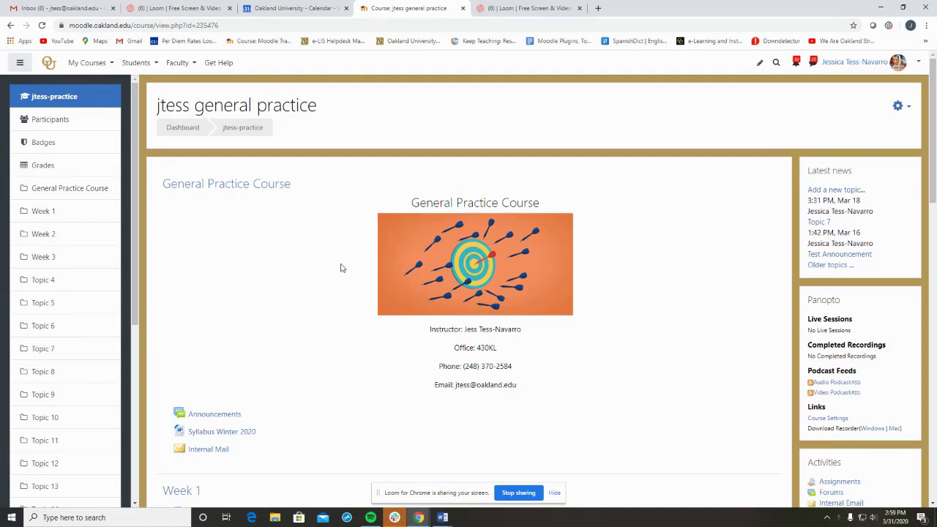
Step: In Moodle, post an announcement titled "Class on [DATE]" with the meeting link, dial-in number and PIN pasted as its message
click(235, 415)
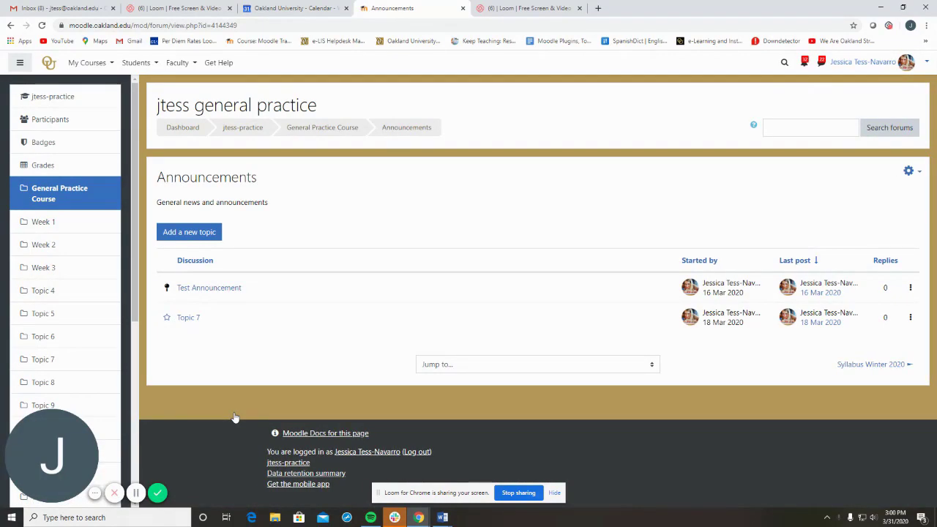
click(203, 233)
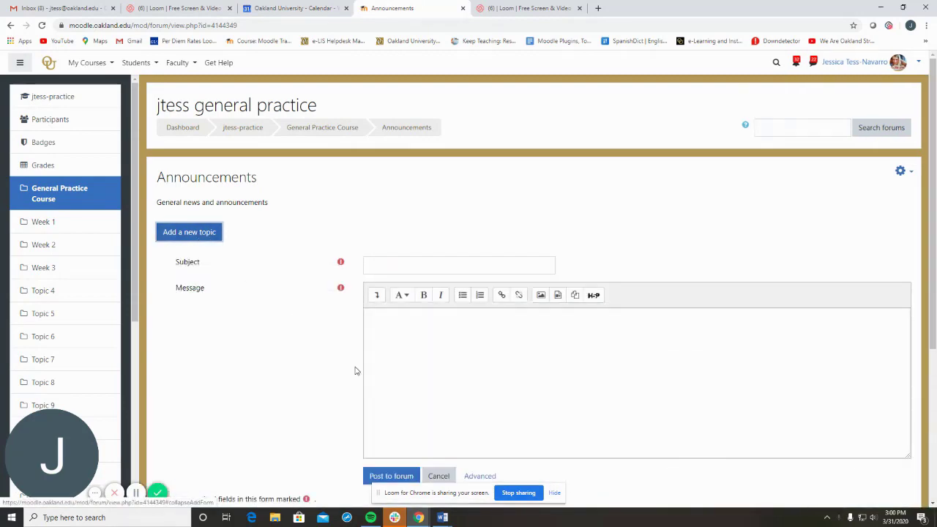
right_click(433, 373)
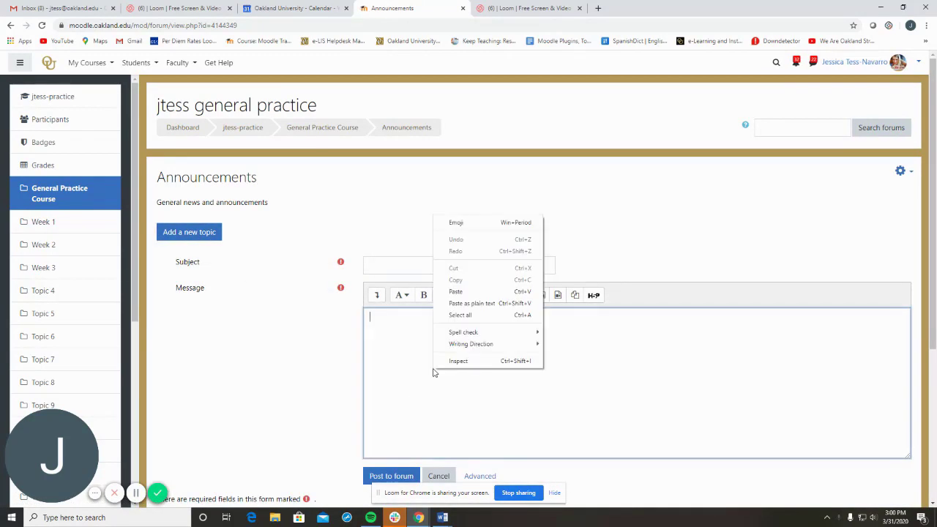
click(454, 292)
click(449, 268)
key(ctrl+v)
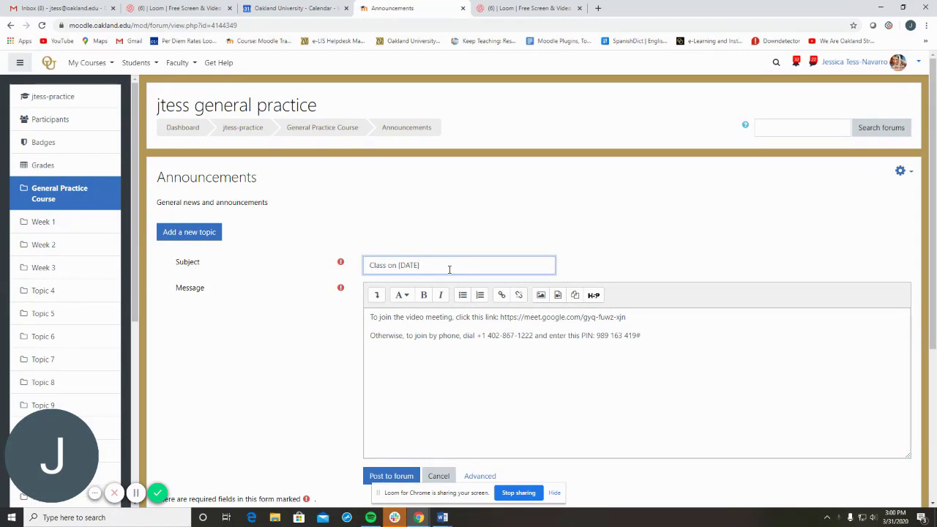
click(390, 475)
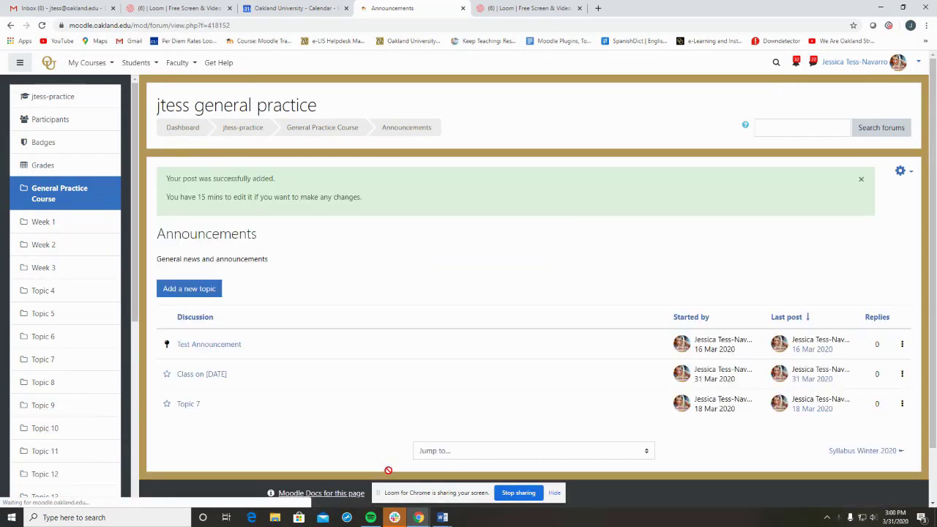
Step: Return to the general practice course's main page and turn editing on
click(245, 129)
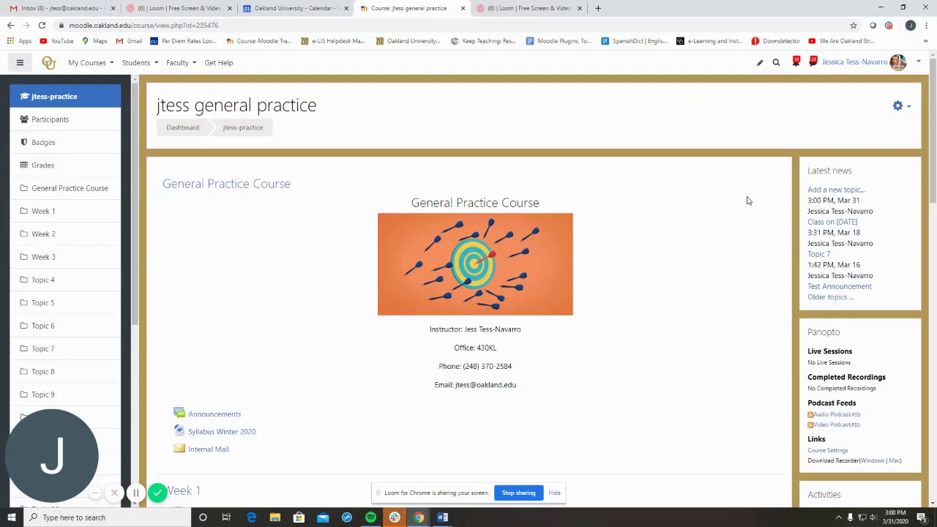
click(900, 108)
click(877, 138)
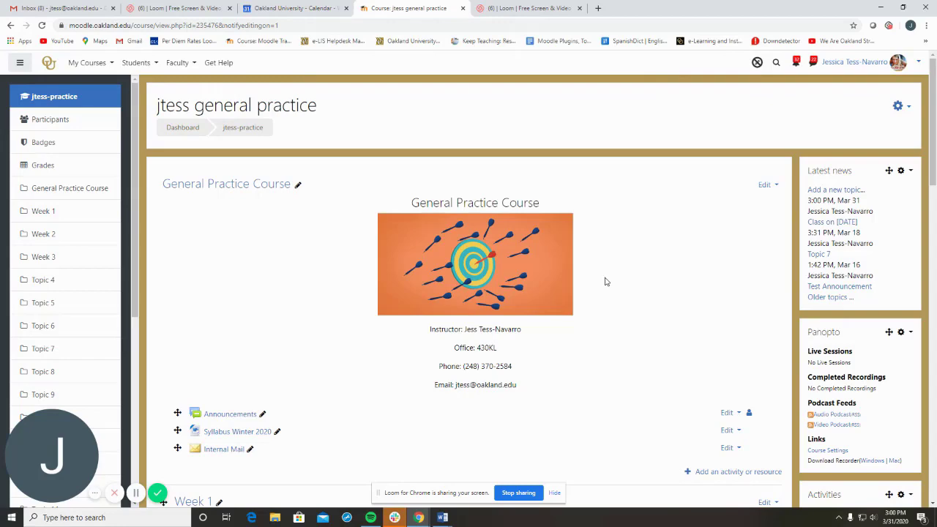
Step: Add a new URL resource to the Week 3 section
scroll(607, 284, down, 6)
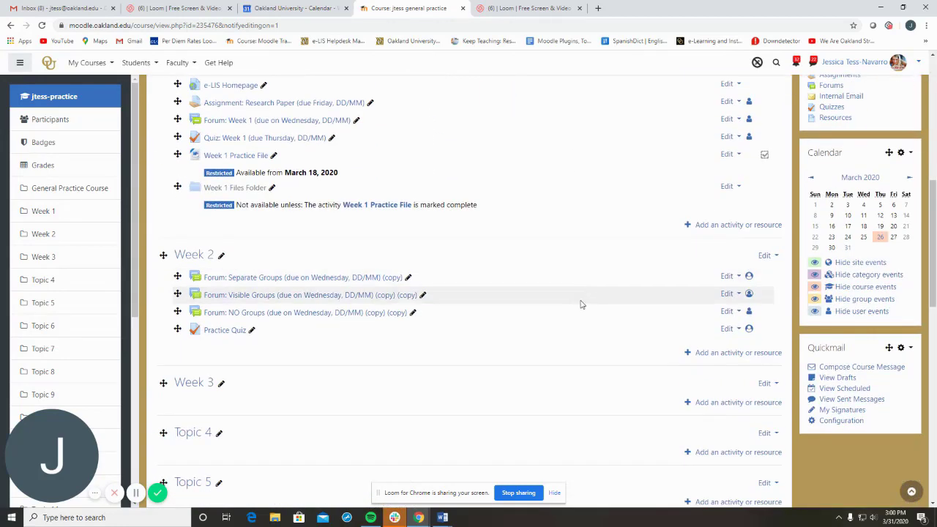
click(704, 402)
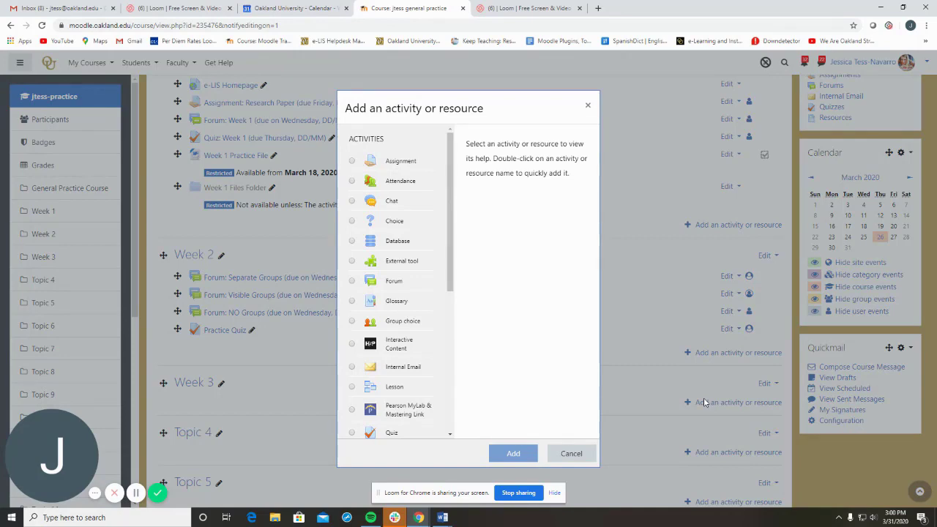
drag(450, 213, 449, 352)
click(393, 430)
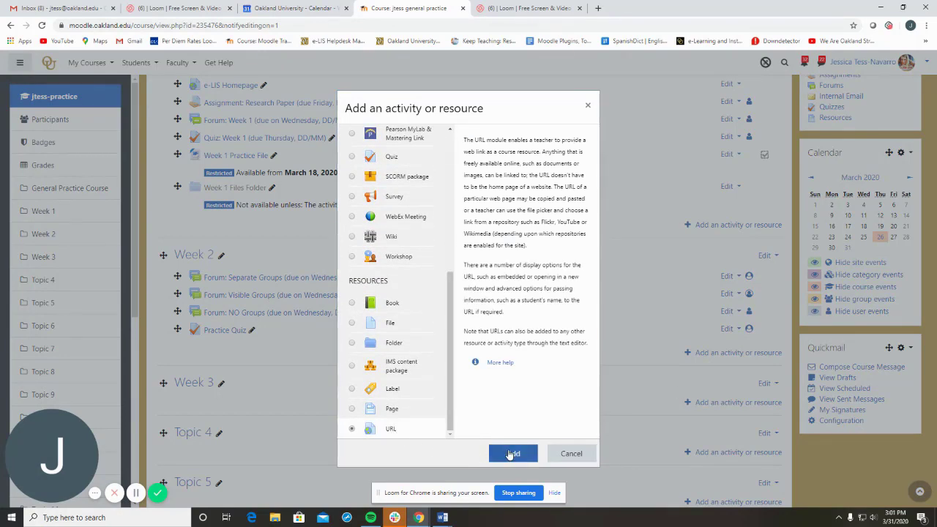
click(512, 453)
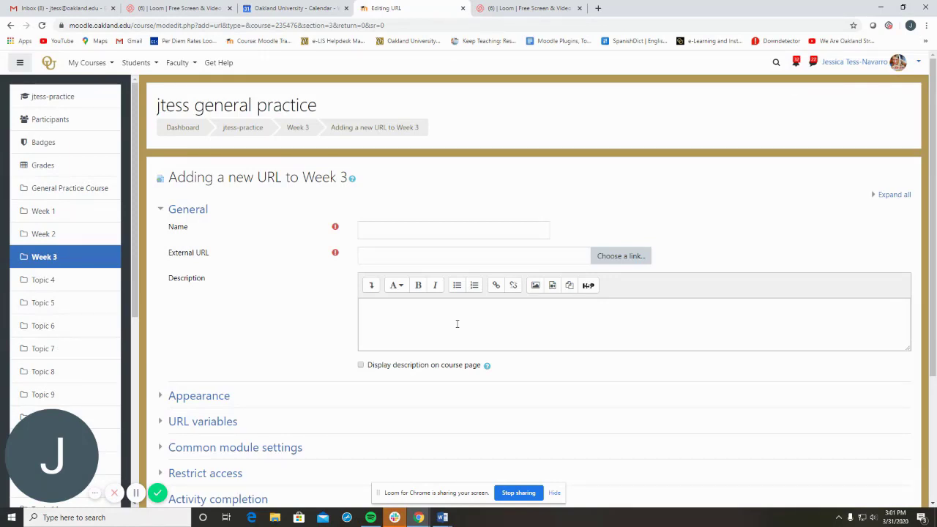
Step: Paste the joining info with dial-in number and PIN as the description, and copy its Meet link into the external URL
right_click(457, 328)
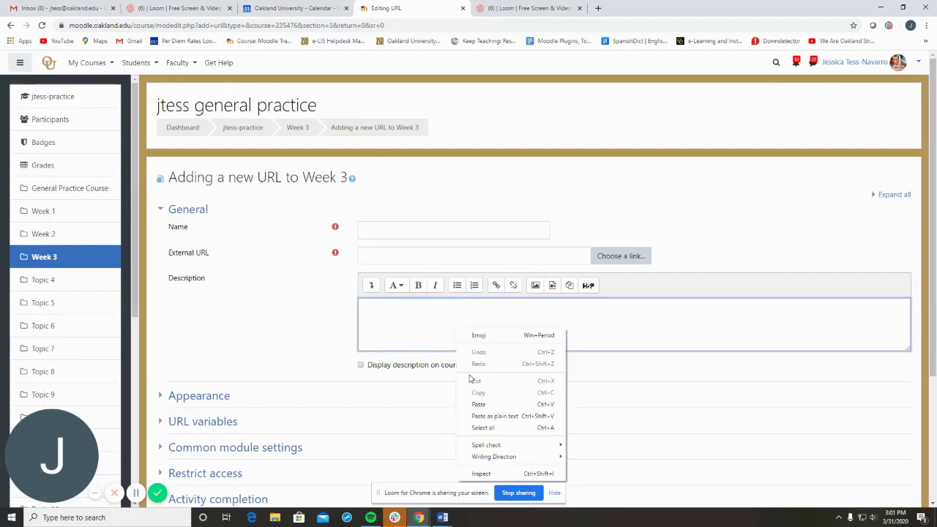
click(478, 405)
drag(634, 307, 495, 307)
right_click(495, 307)
click(513, 340)
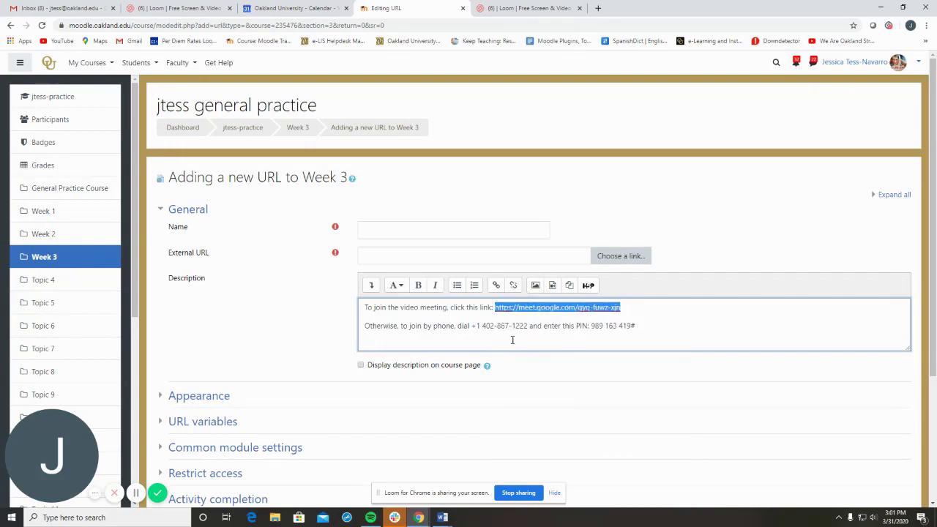
click(494, 256)
right_click(493, 258)
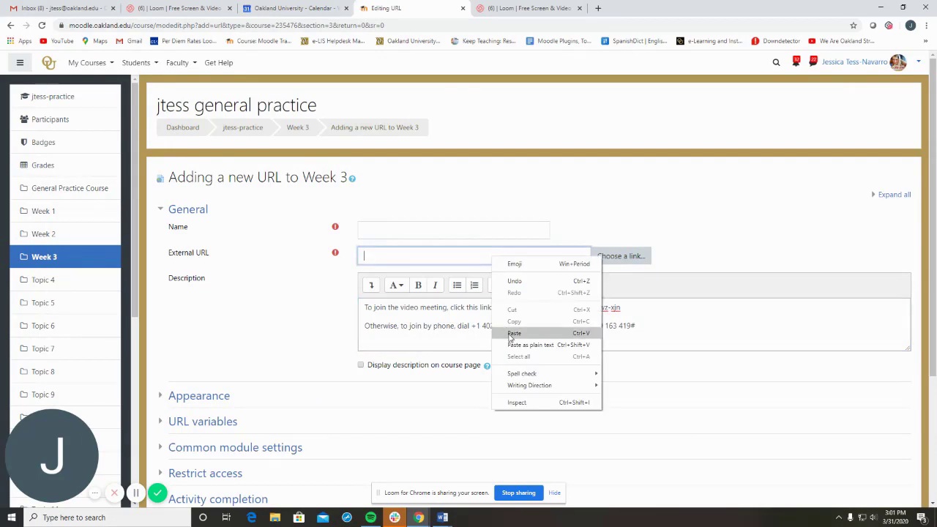
click(513, 333)
Step: Name the URL resource "Class on [DATE]" and enable displaying its description on the course page
click(477, 235)
text(C)
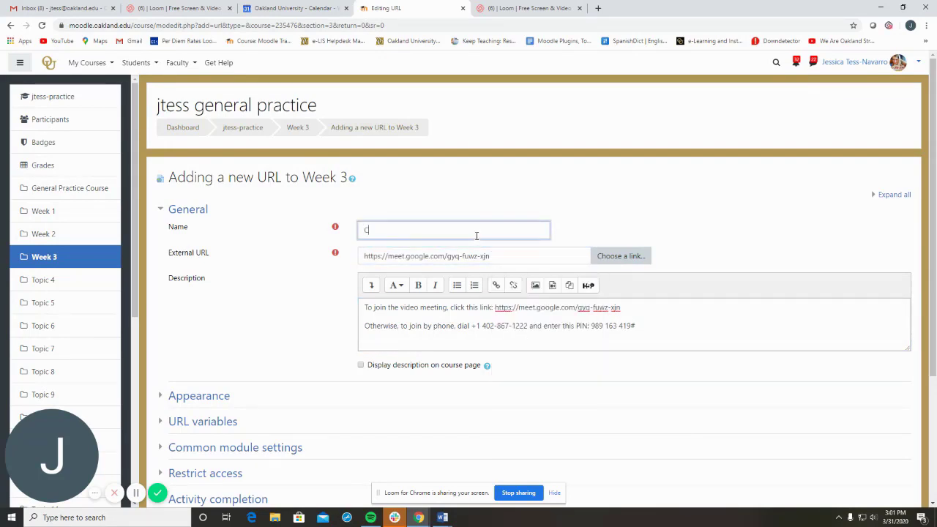
text(lass on [DATE])
click(362, 366)
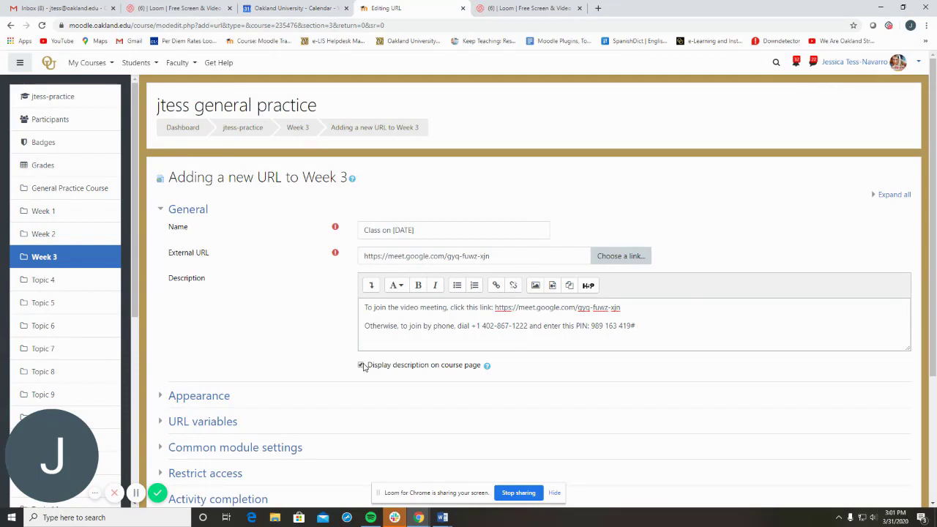
Step: Set the resource's display option to New window, then save it and return to the course
click(216, 396)
click(386, 418)
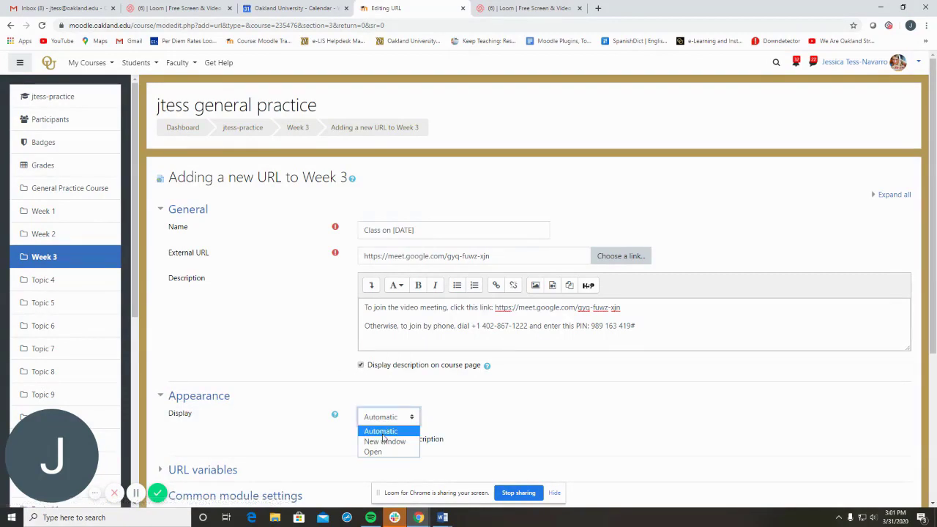
click(383, 442)
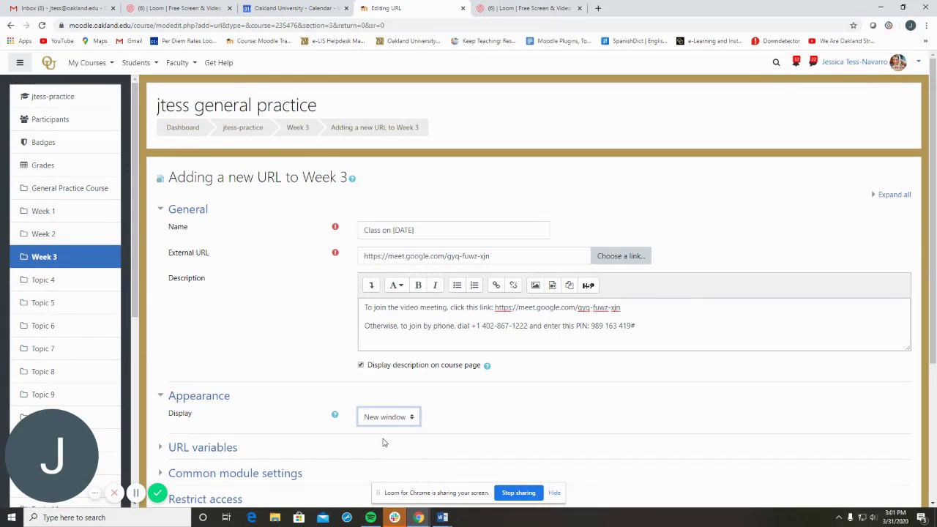
scroll(383, 442, down, 3)
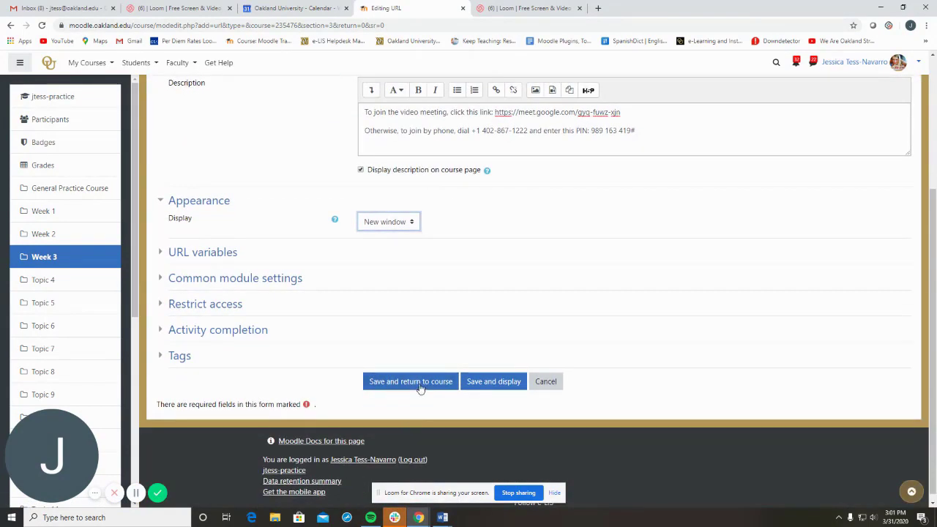
click(423, 382)
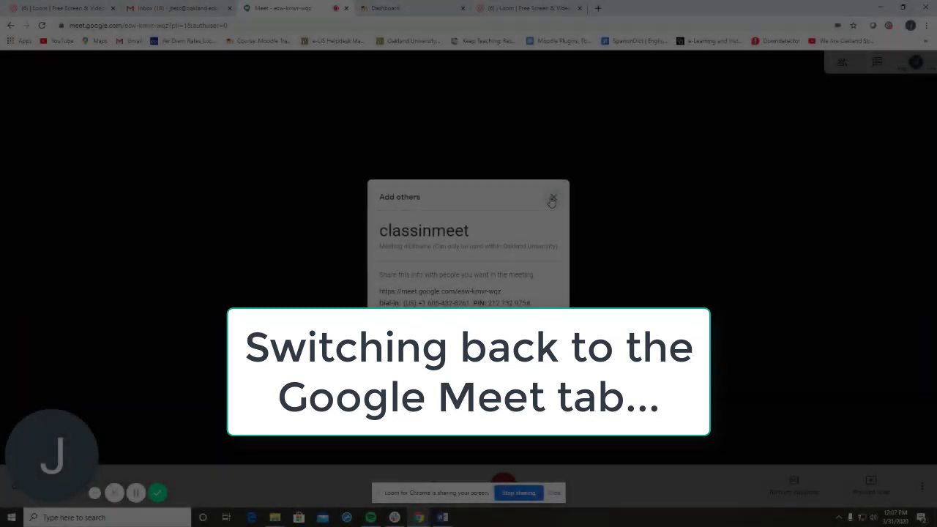
Step: Back in Google Meet, dismiss the joining info dialog and turn the camera off
click(552, 199)
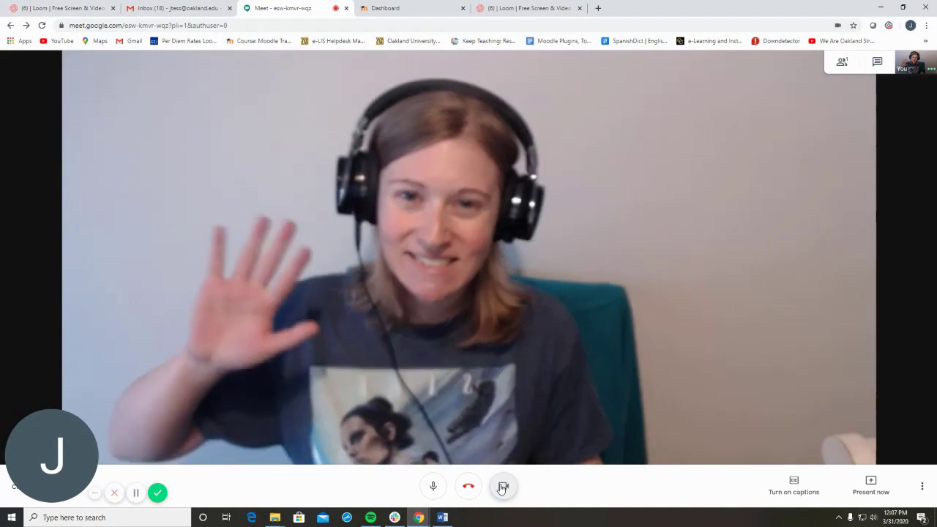
click(502, 487)
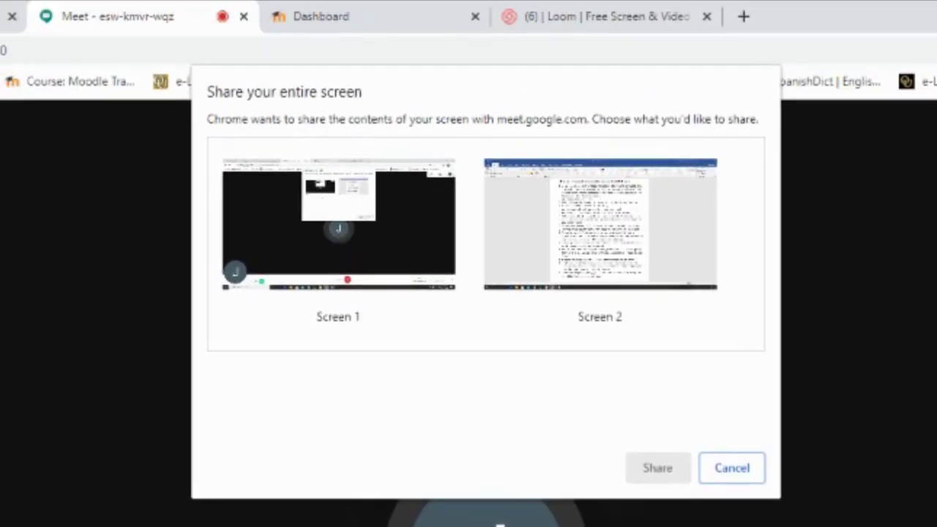
Step: Choose Screen 1 for presenting the entire screen, then cancel the share
click(338, 235)
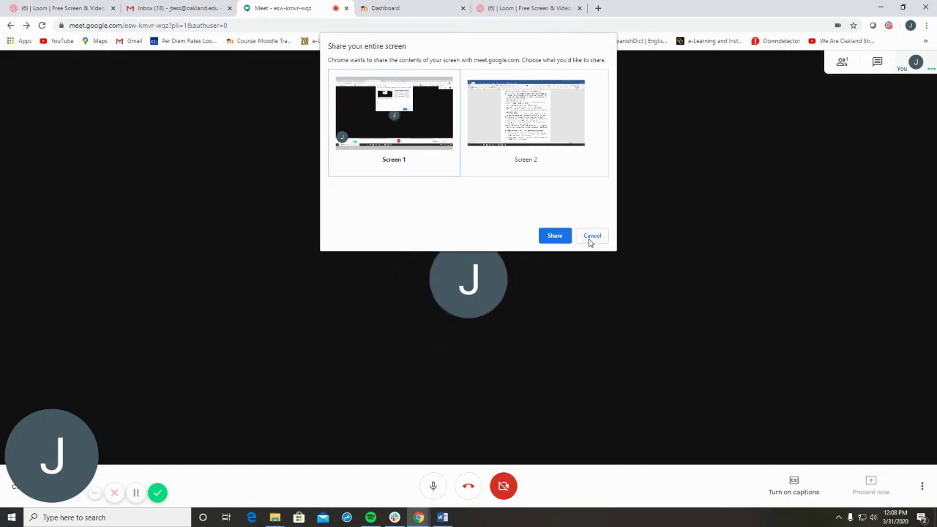
click(592, 236)
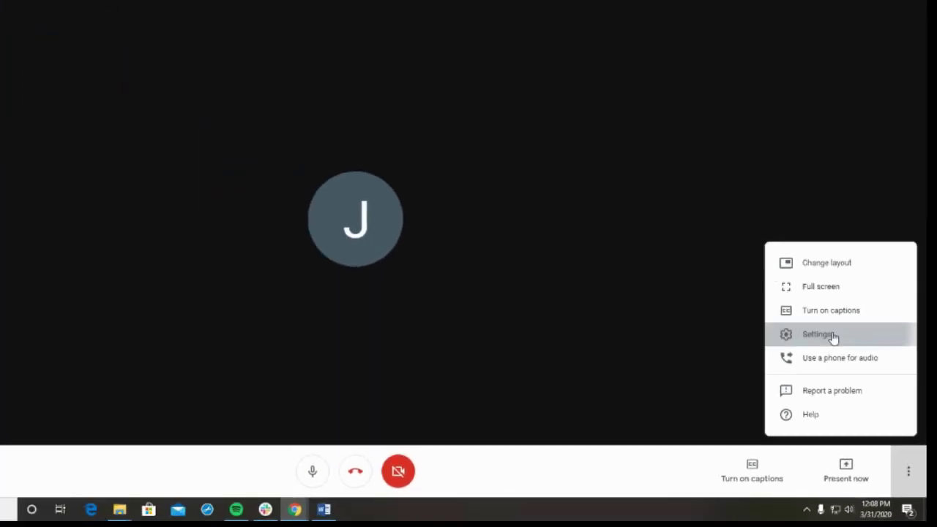
Step: Review the microphone and camera options in the meeting's audio and video settings, keeping the default microphone and HD Pro Webcam C920
click(738, 199)
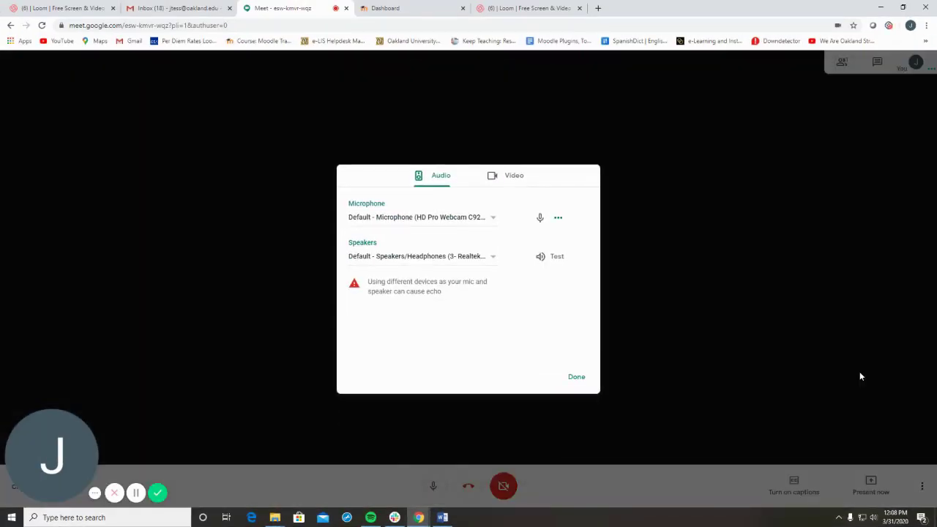
click(463, 216)
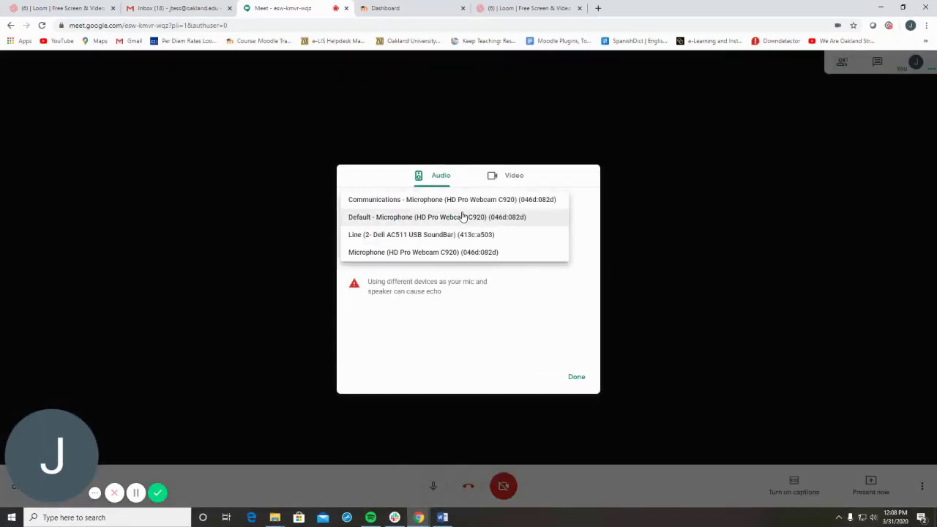
click(463, 217)
click(502, 178)
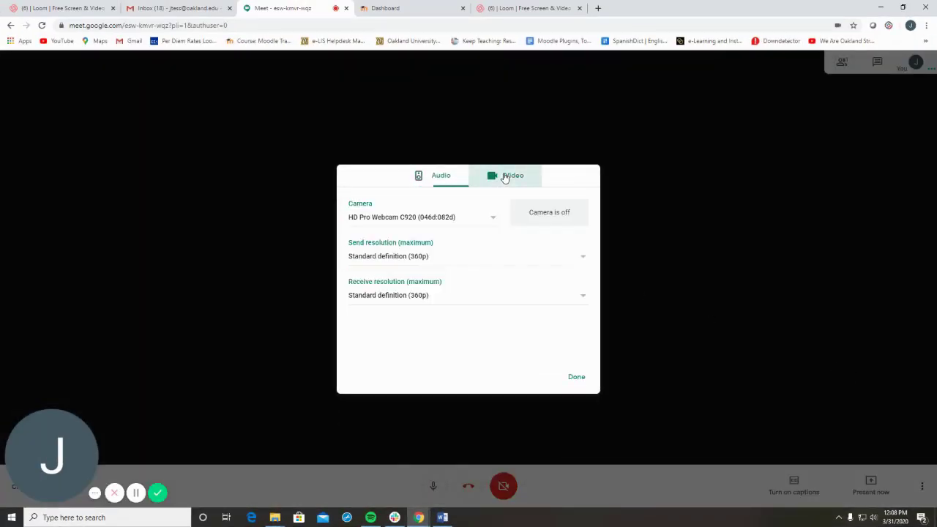
click(442, 218)
click(442, 220)
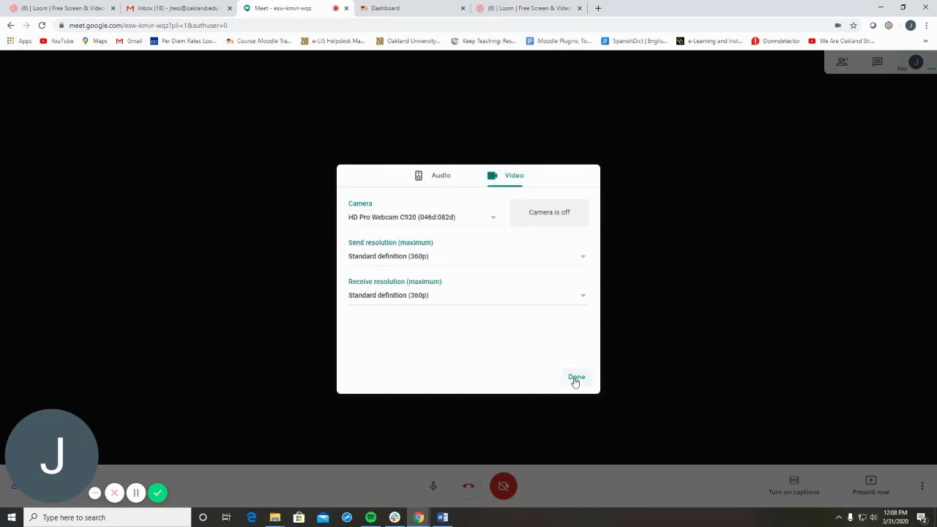
click(576, 378)
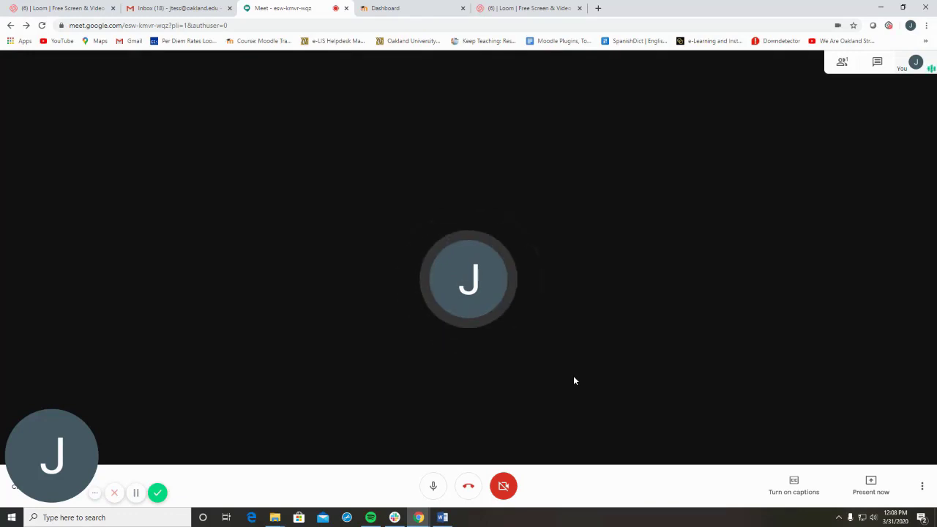
Step: Switch to the Moodle dashboard
click(424, 9)
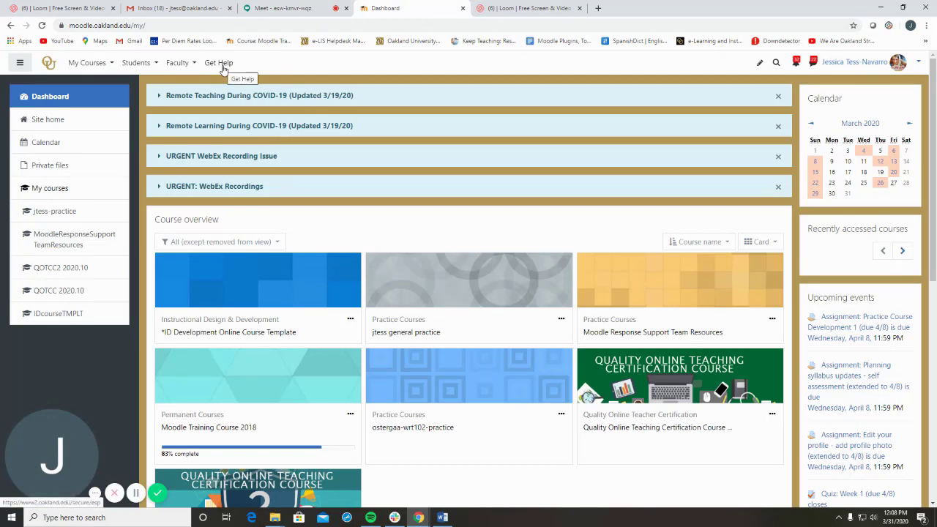